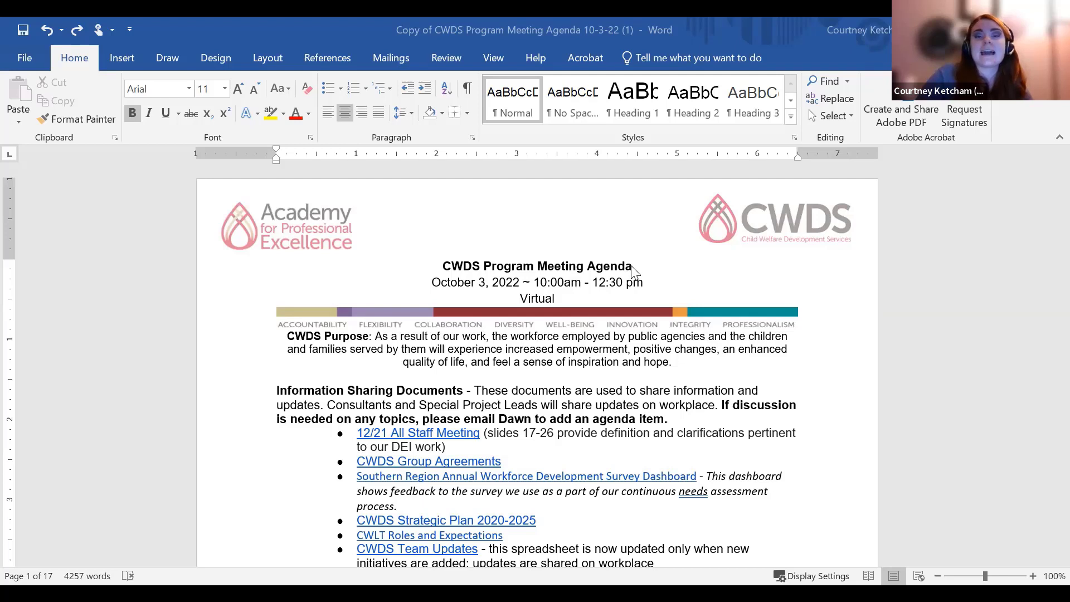
- Try the Heading 1 style on the title line "CWDS Program Meeting Agenda" and undo the change
drag(634, 267, 459, 266)
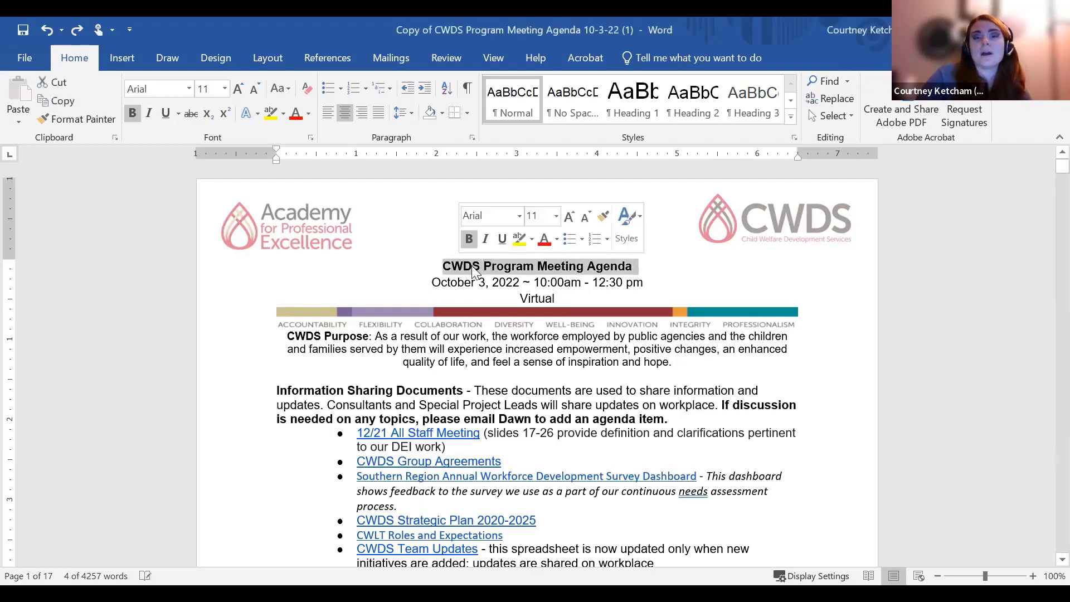
click(524, 270)
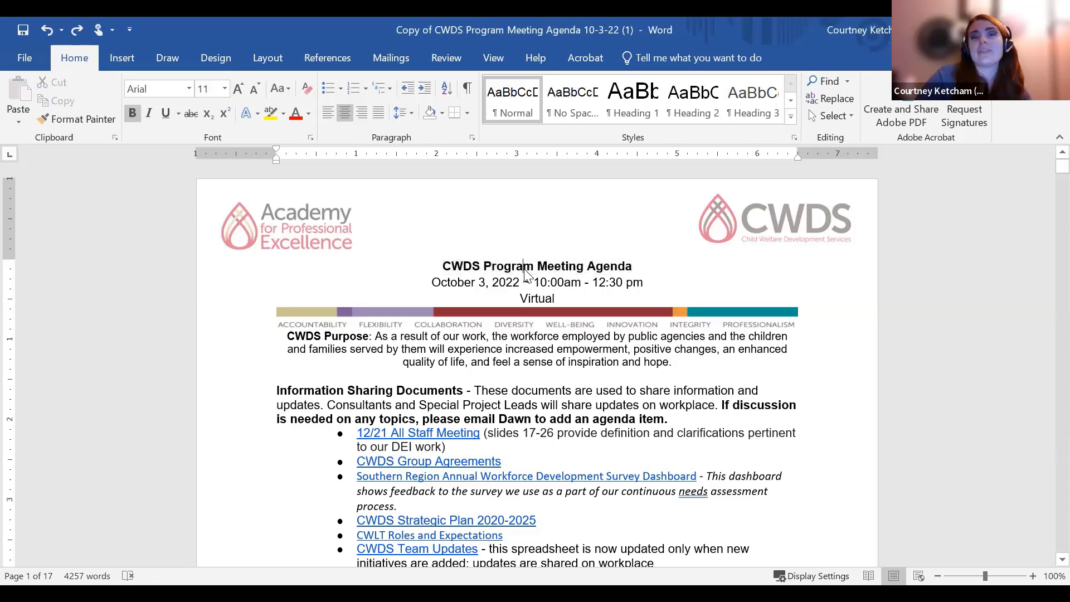
drag(634, 263, 452, 259)
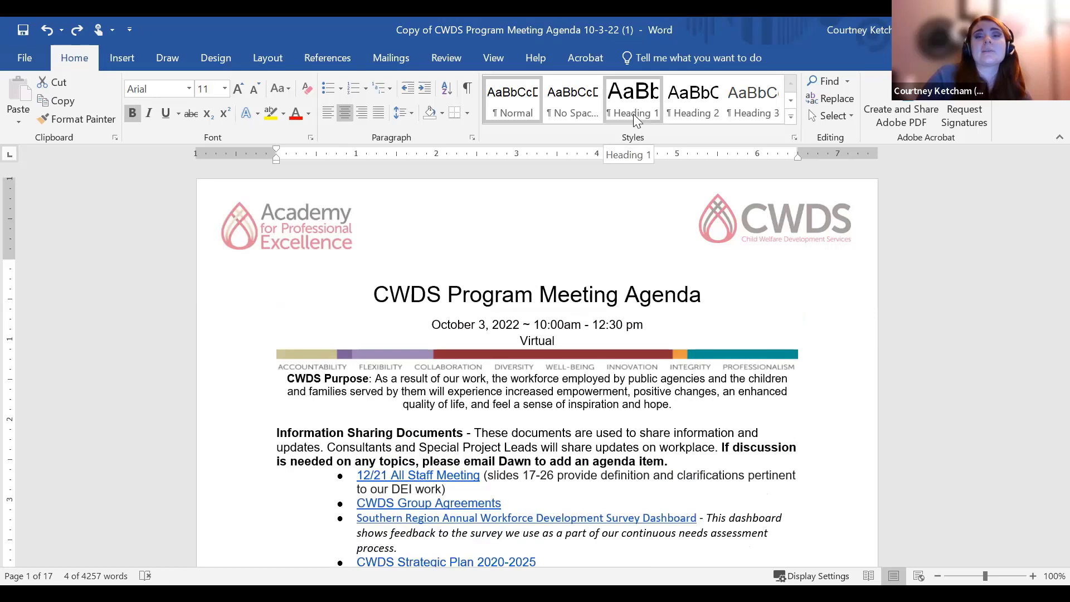
click(634, 114)
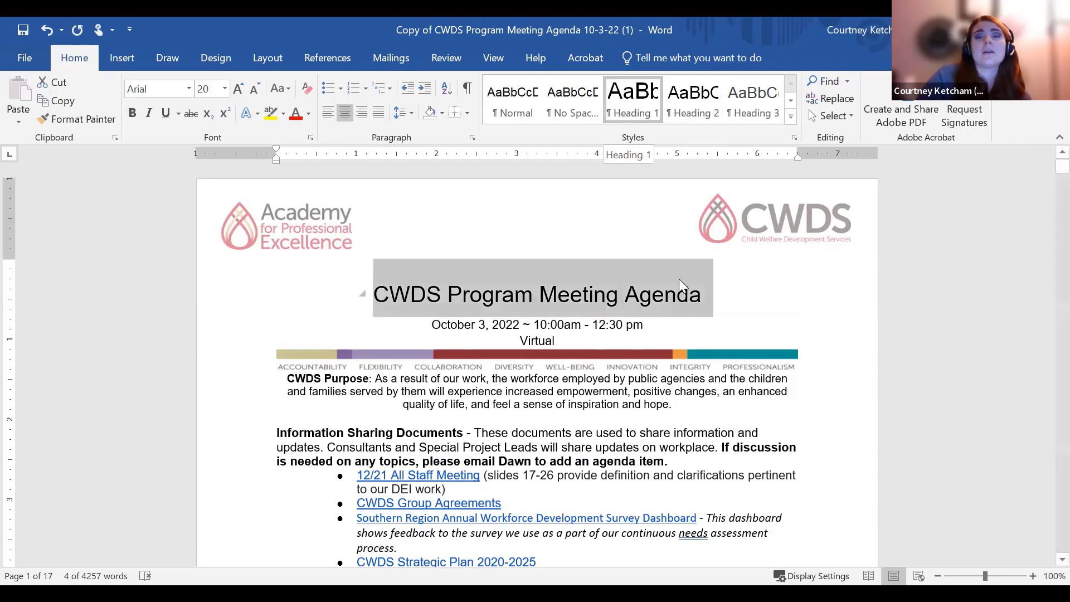
click(713, 297)
key(ctrl+z)
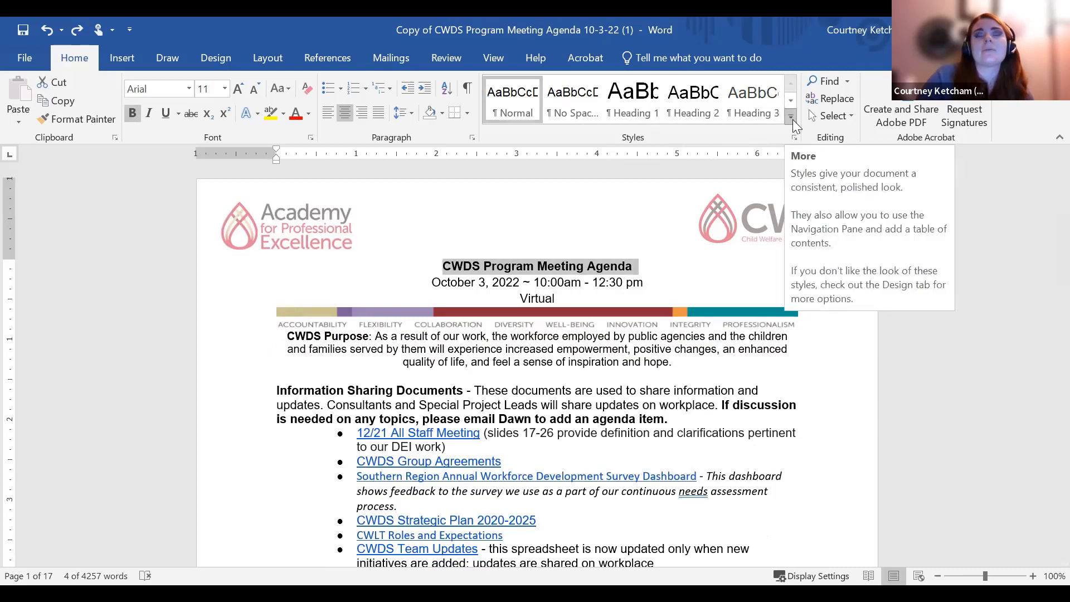
- Display the complete list of styles, try Heading 1 from it on the selected agenda title, and undo the change
click(792, 118)
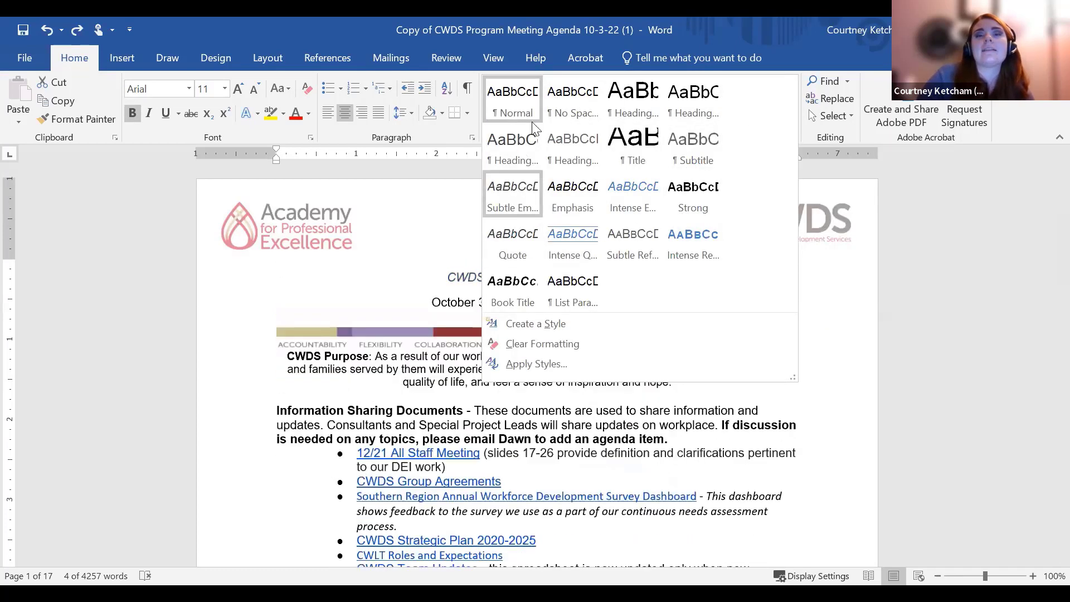
click(816, 176)
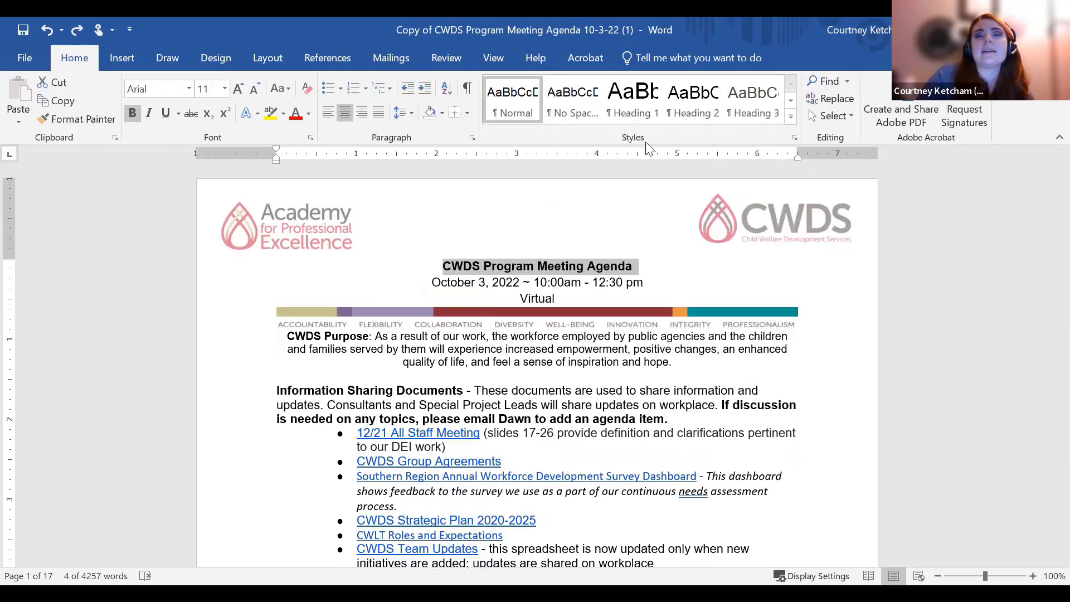
click(793, 138)
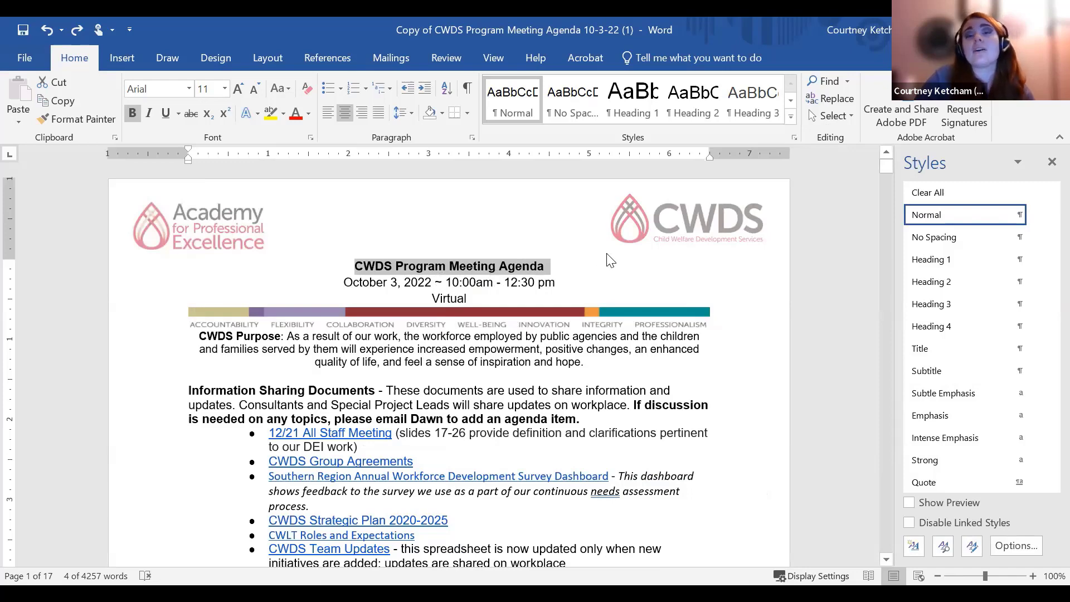
click(932, 260)
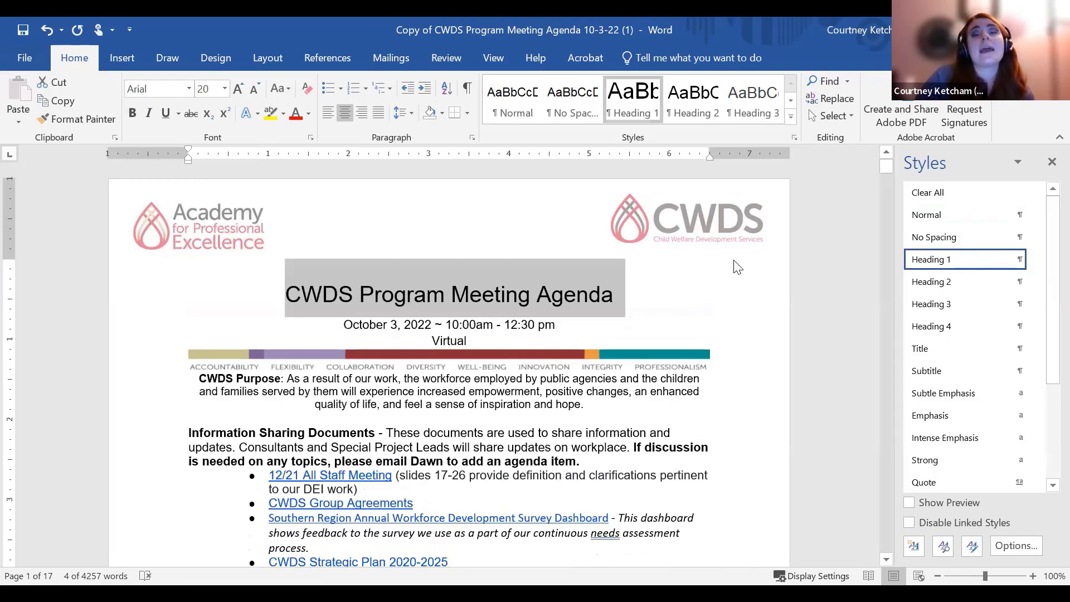
click(687, 292)
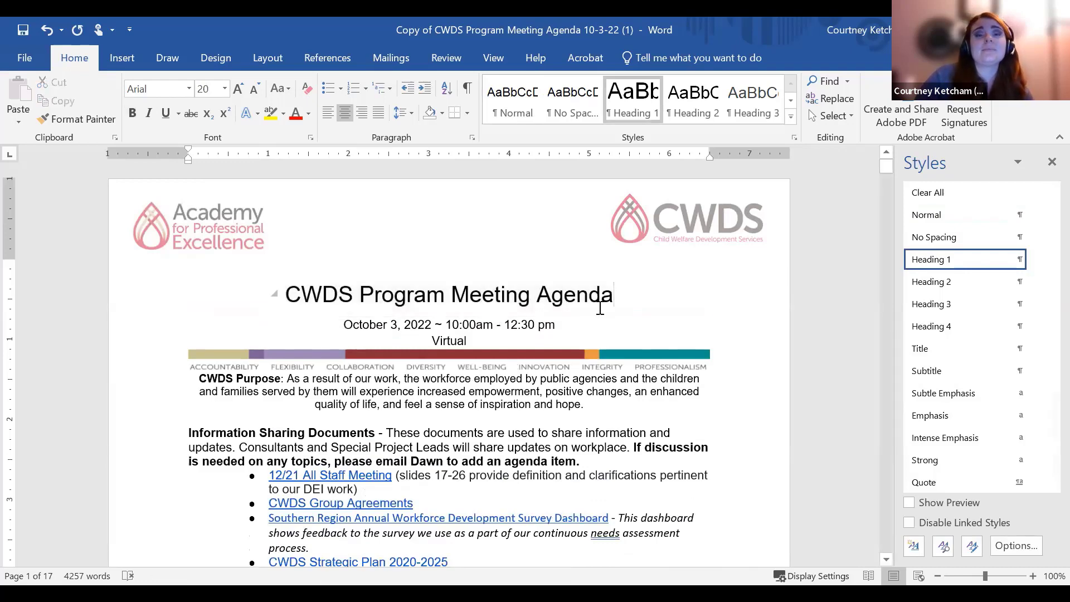
key(ctrl+z)
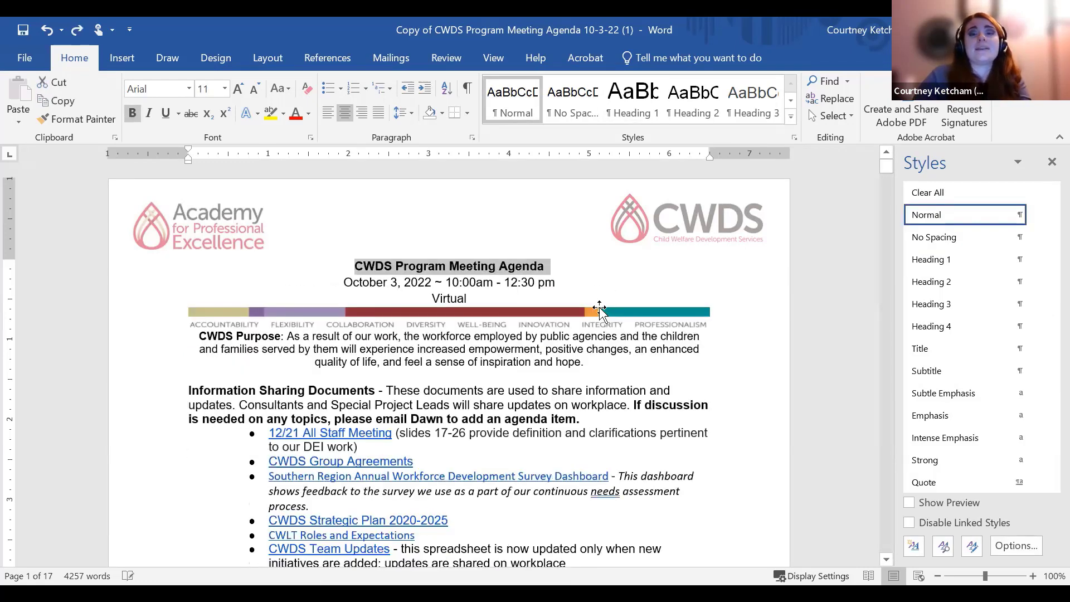
- Reselect the agenda title, preview Heading 1 on it from the floating style choices, and dismiss the preview
click(546, 270)
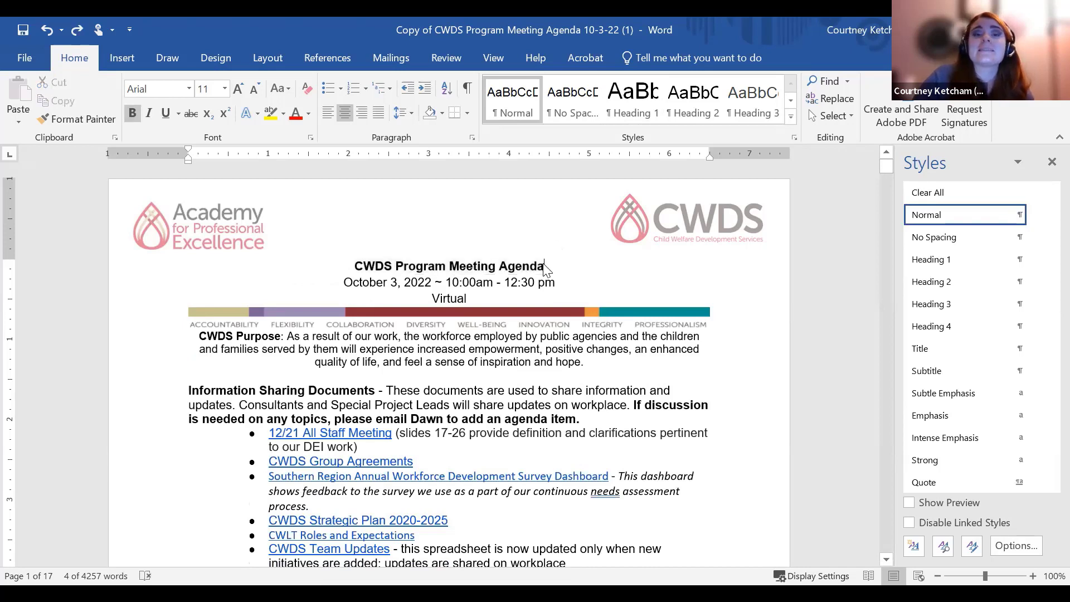
drag(544, 269, 357, 265)
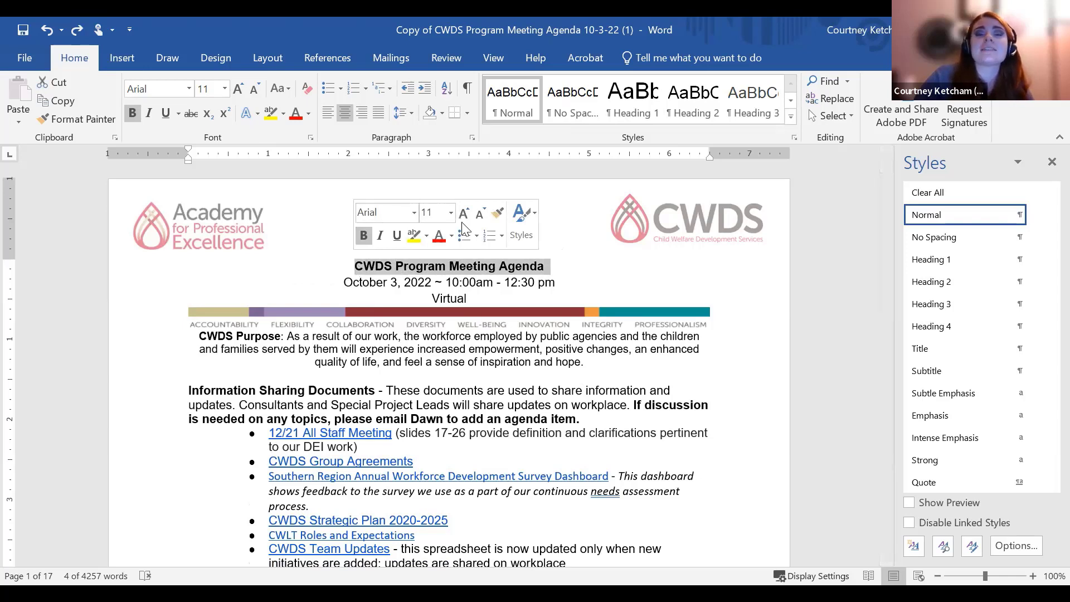
click(529, 233)
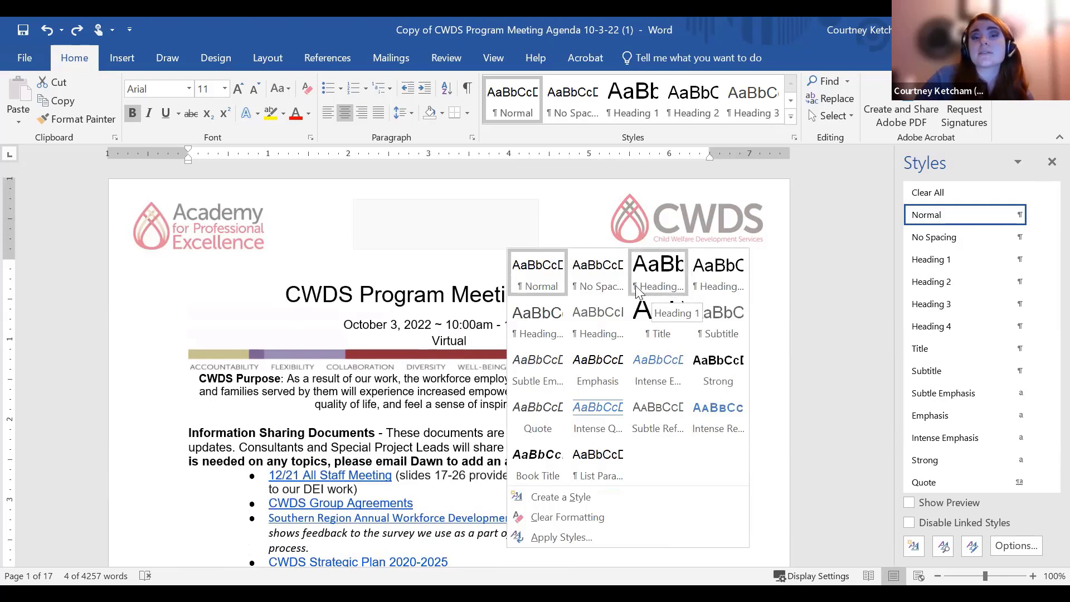
click(569, 212)
click(550, 269)
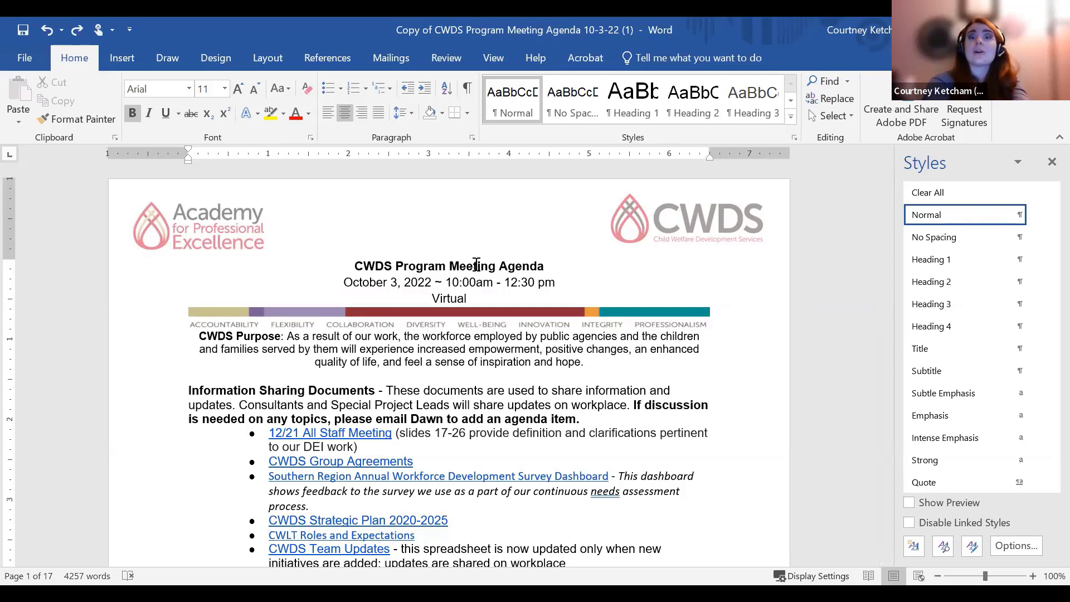
- Apply Heading 1 to the agenda title, Heading 2 to the date and time line, and Heading 3 to "Virtual"
key(ctrl+alt+1)
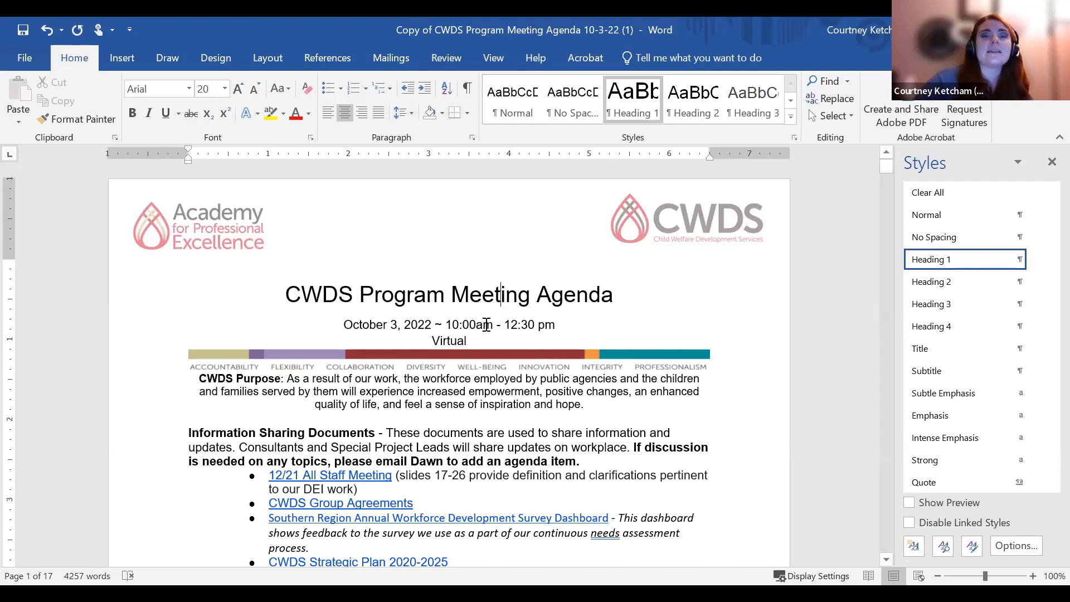
click(486, 324)
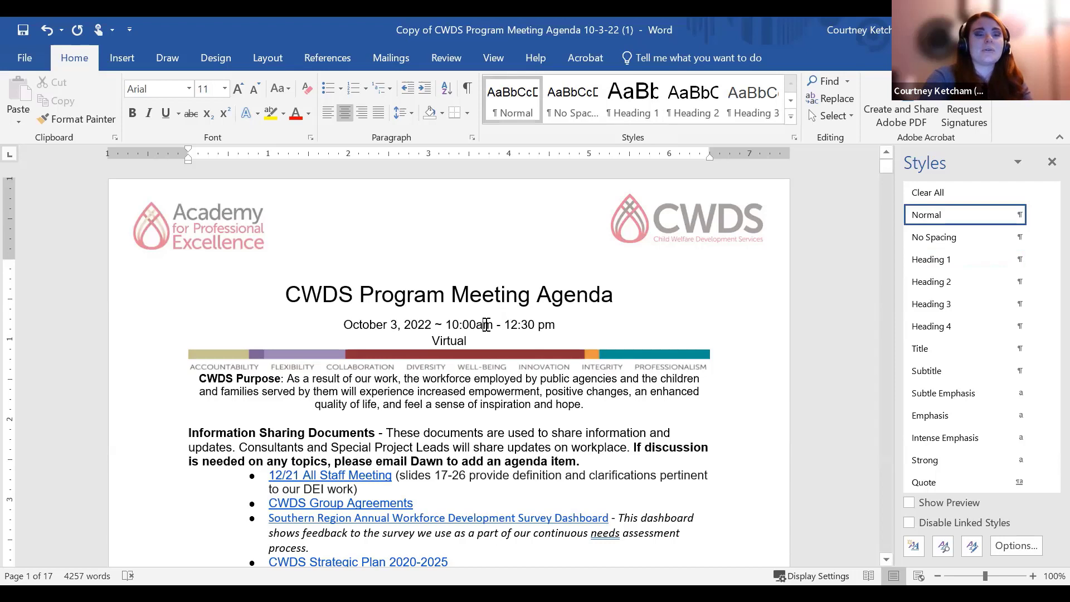
key(ctrl+alt+2)
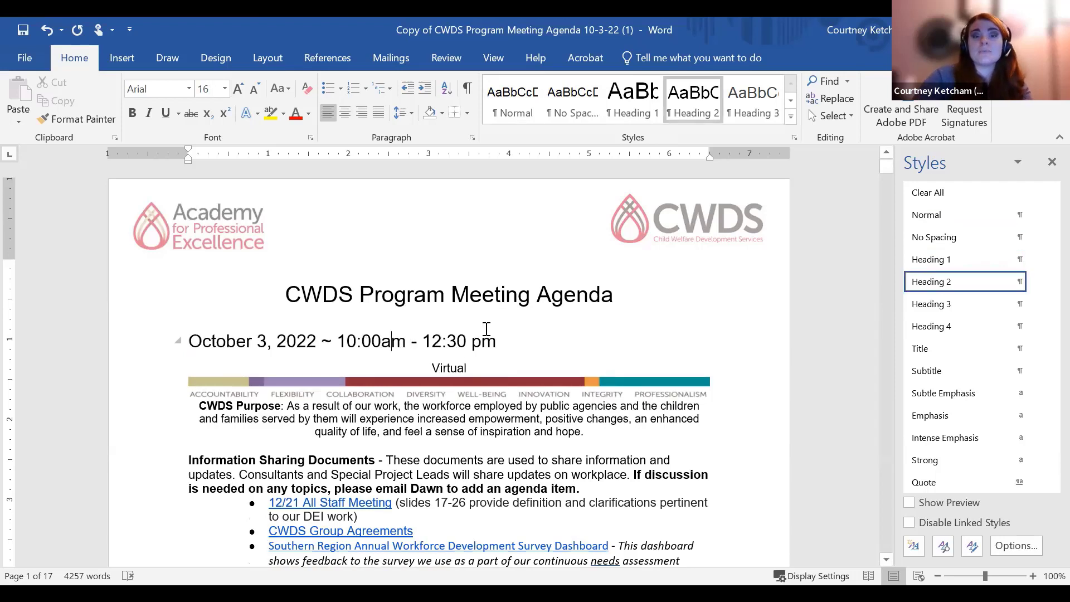
click(459, 370)
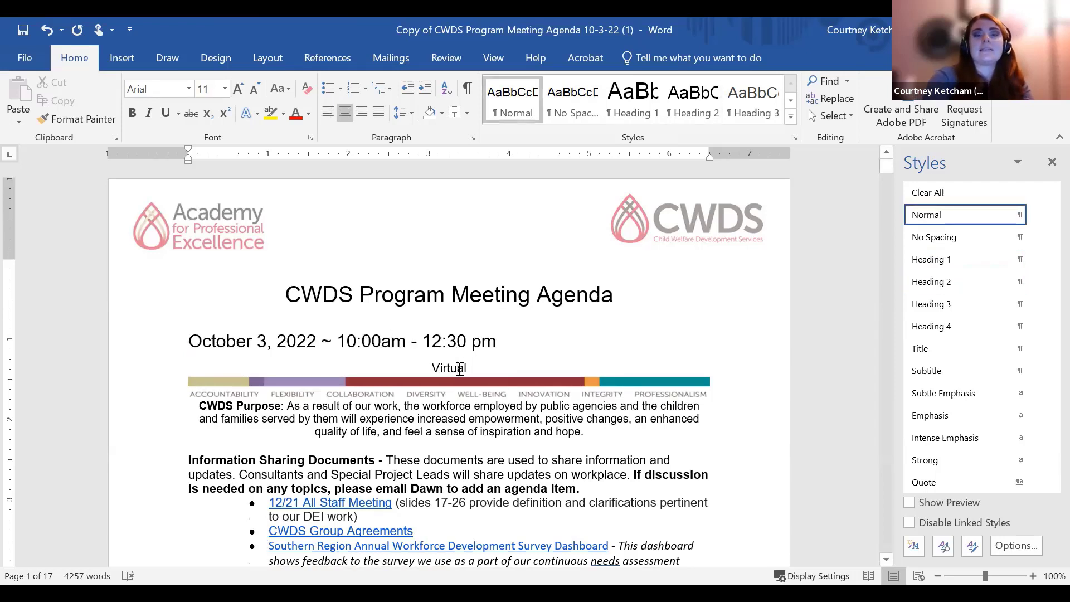
key(ctrl+alt+3)
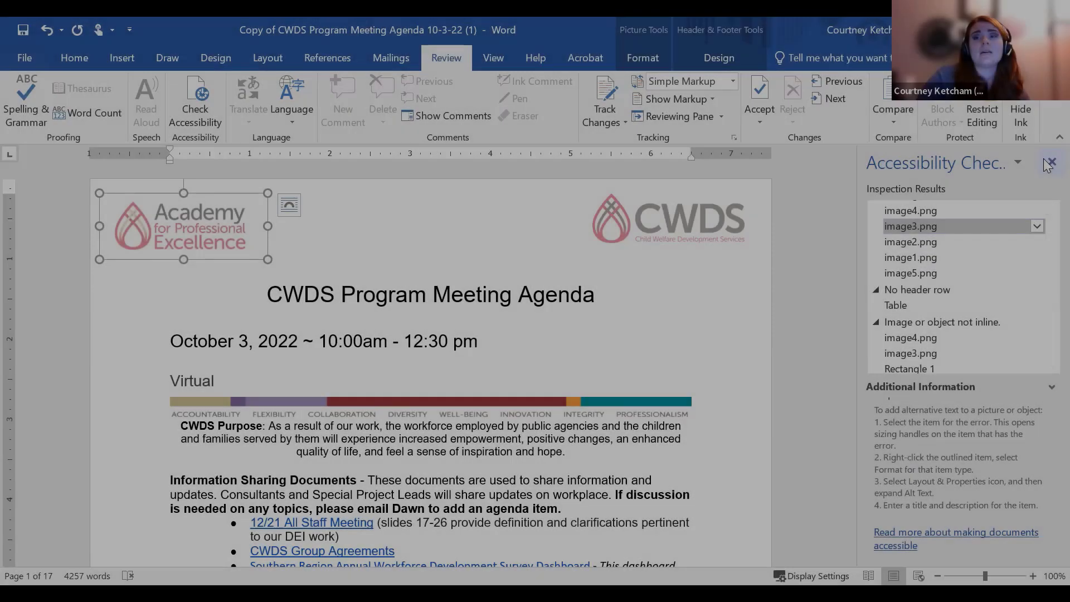
- Close the accessibility inspection results and show the document's Navigation Pane
click(1049, 162)
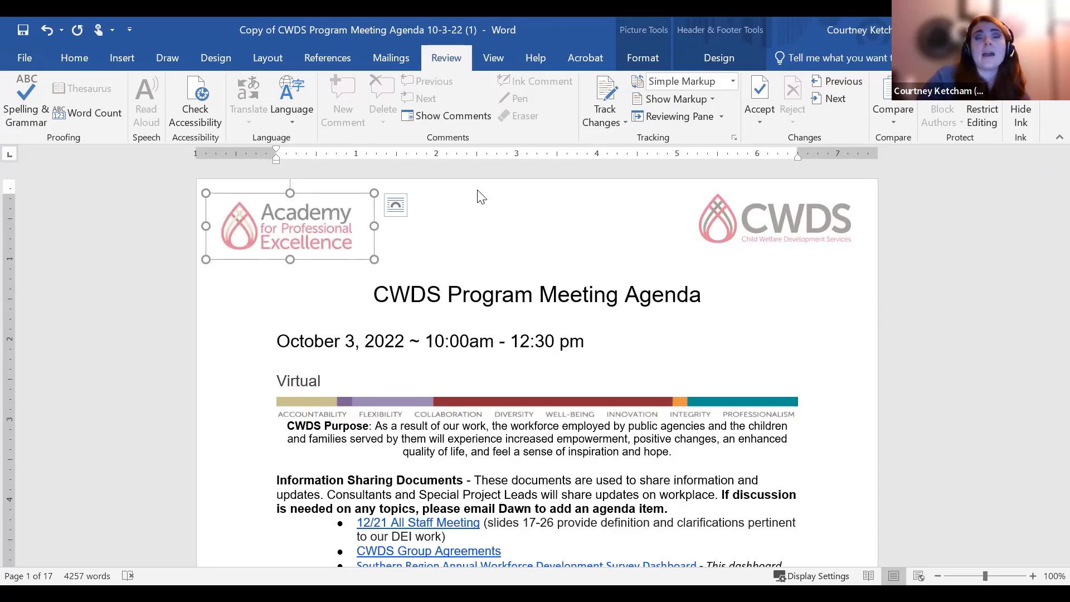
click(491, 58)
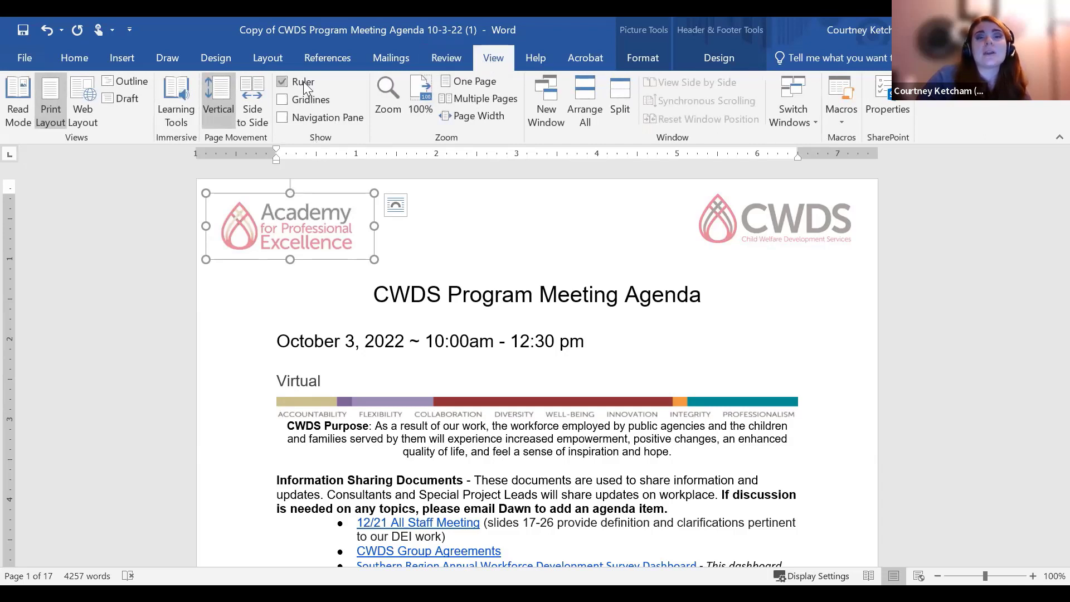
click(313, 120)
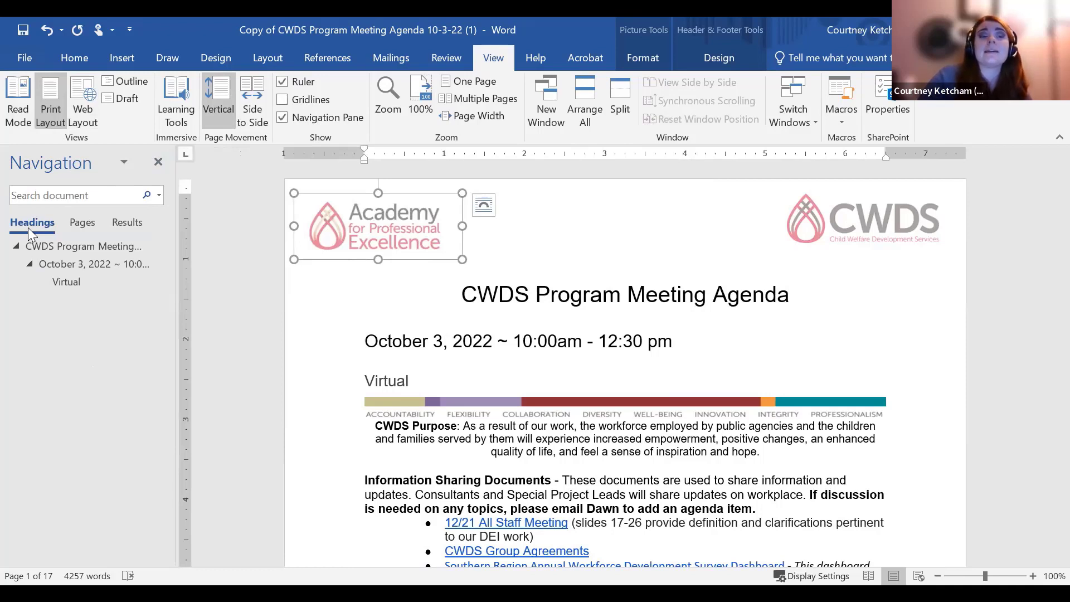
- Review the page thumbnails, search results and headings in the Navigation Pane, and jump to the date and "Virtual" headings
click(87, 218)
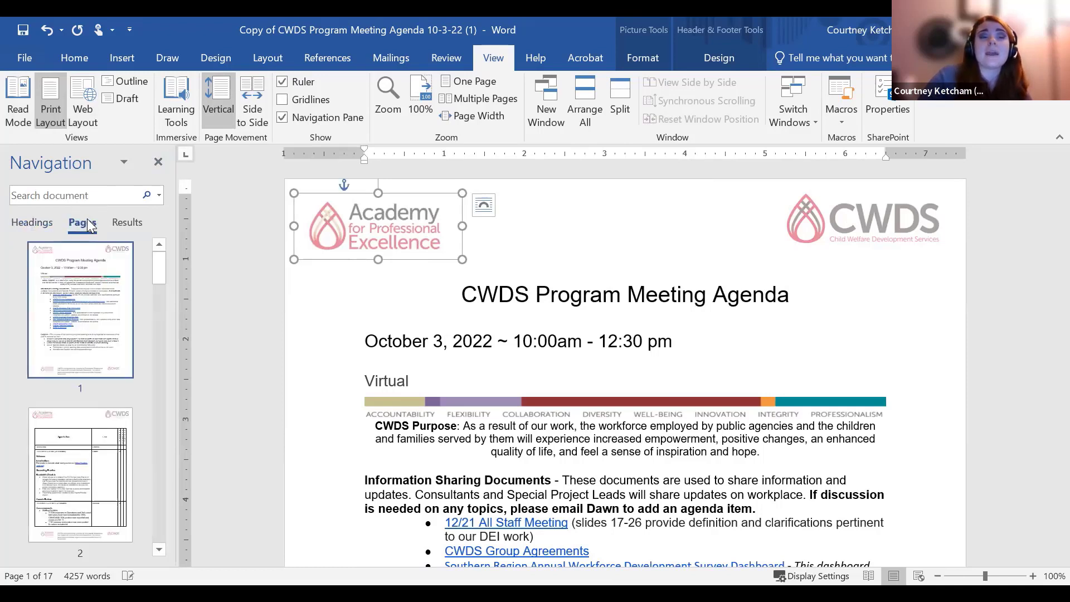
click(126, 225)
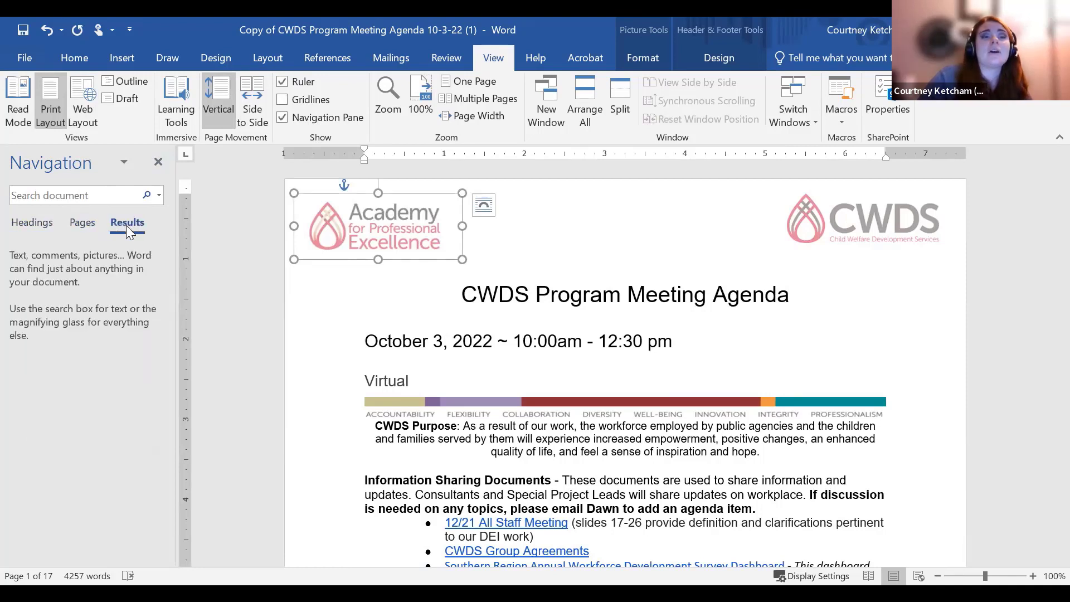
click(42, 226)
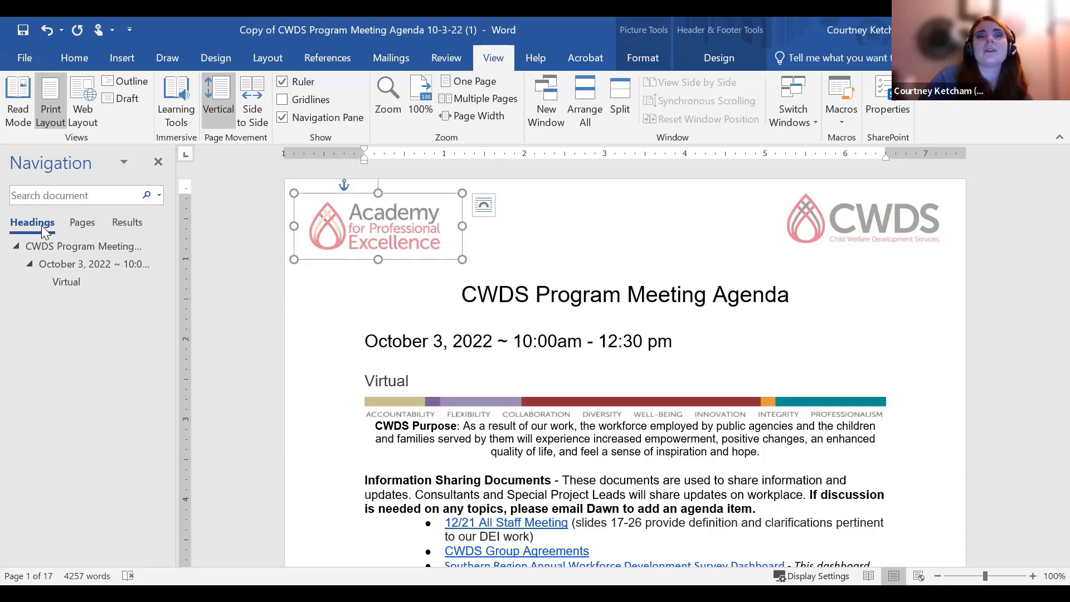
click(63, 263)
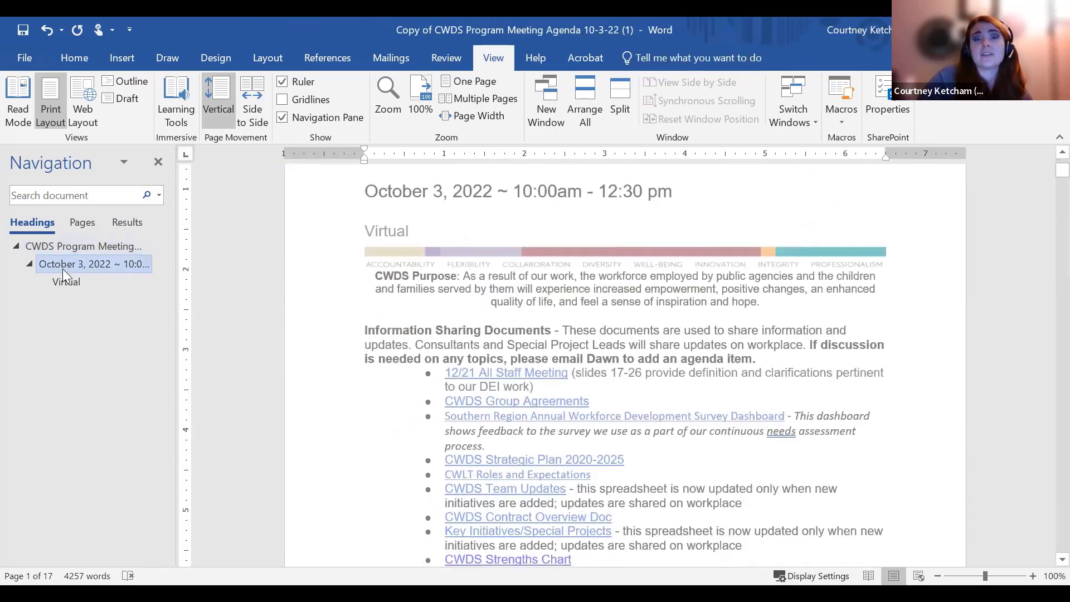
click(63, 280)
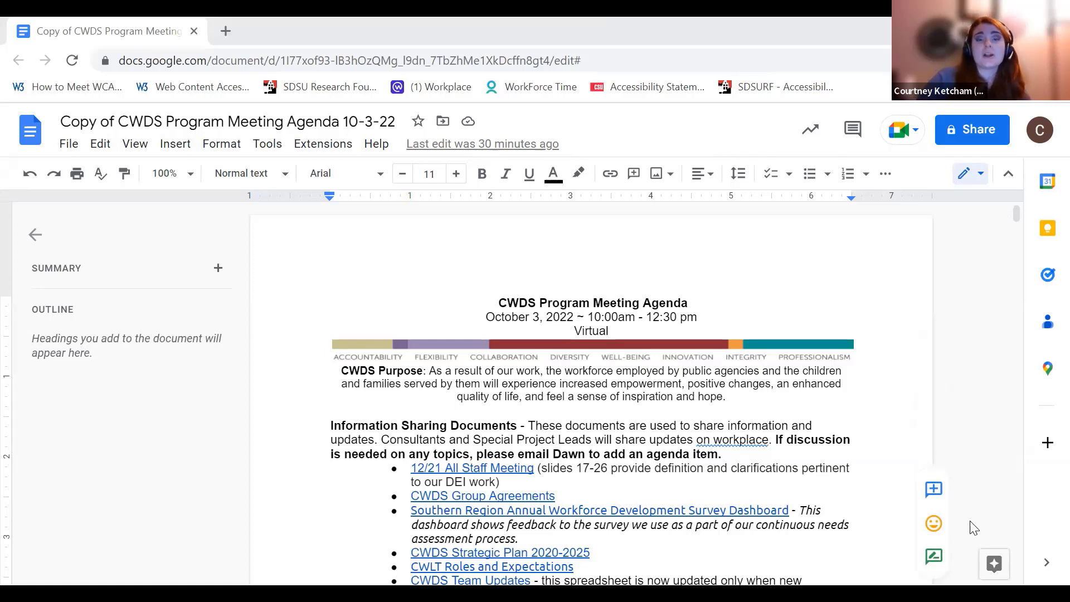
- In the Google Docs copy of the agenda, try Heading 1 on the title line and undo the change
click(622, 303)
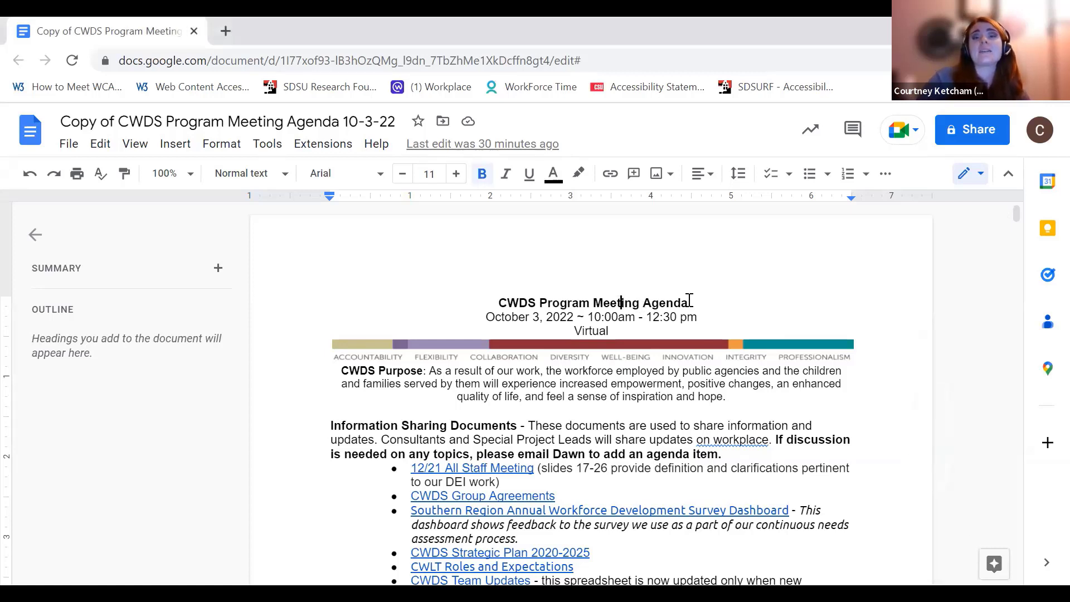
drag(690, 303, 496, 302)
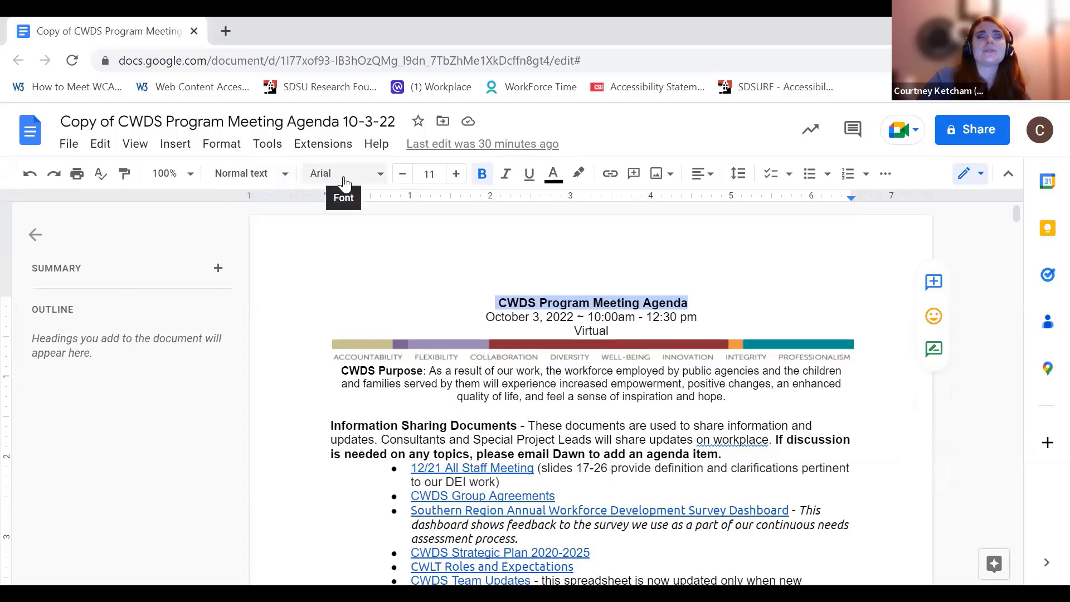
click(280, 177)
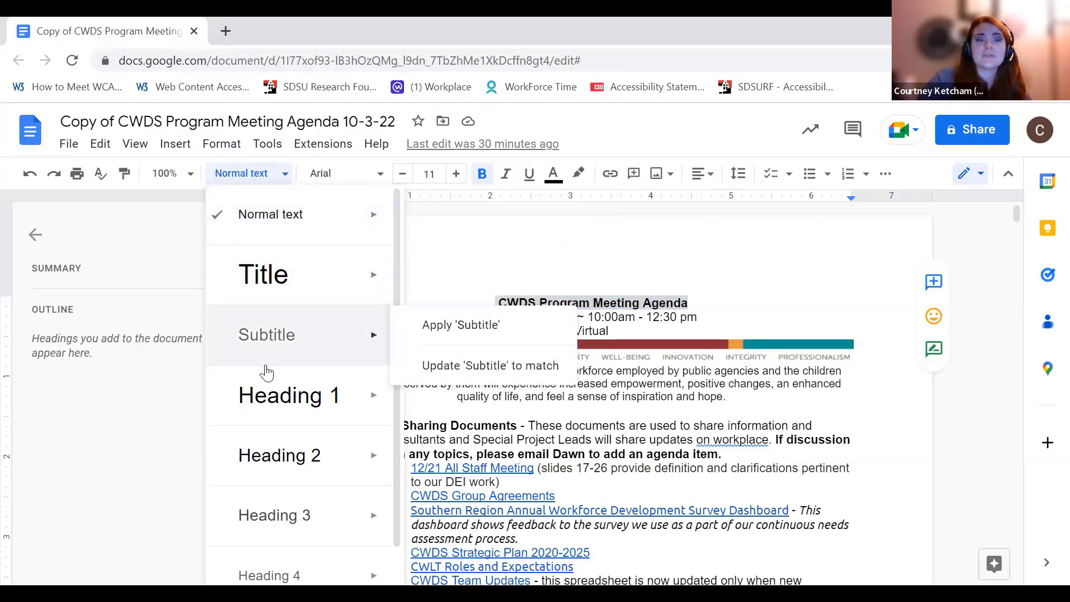
mouse_move(266, 394)
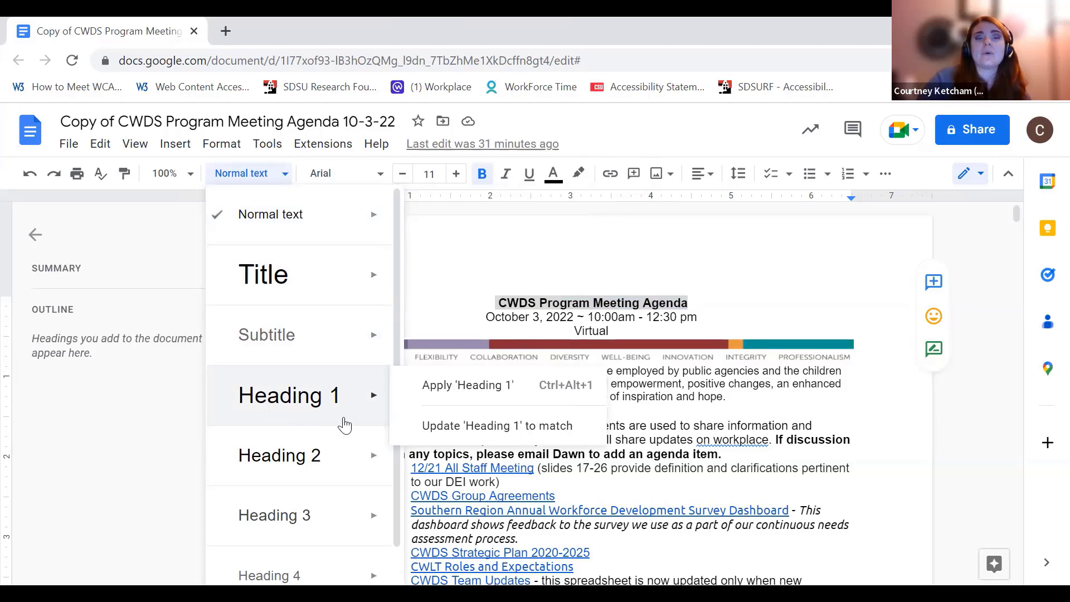
mouse_move(363, 409)
click(439, 390)
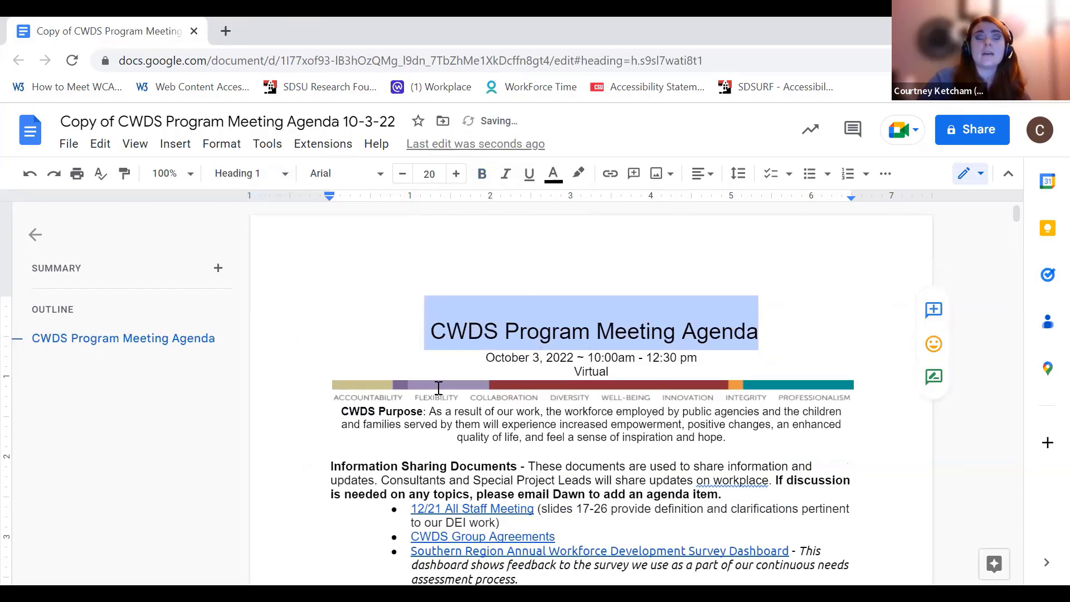
key(ctrl+z)
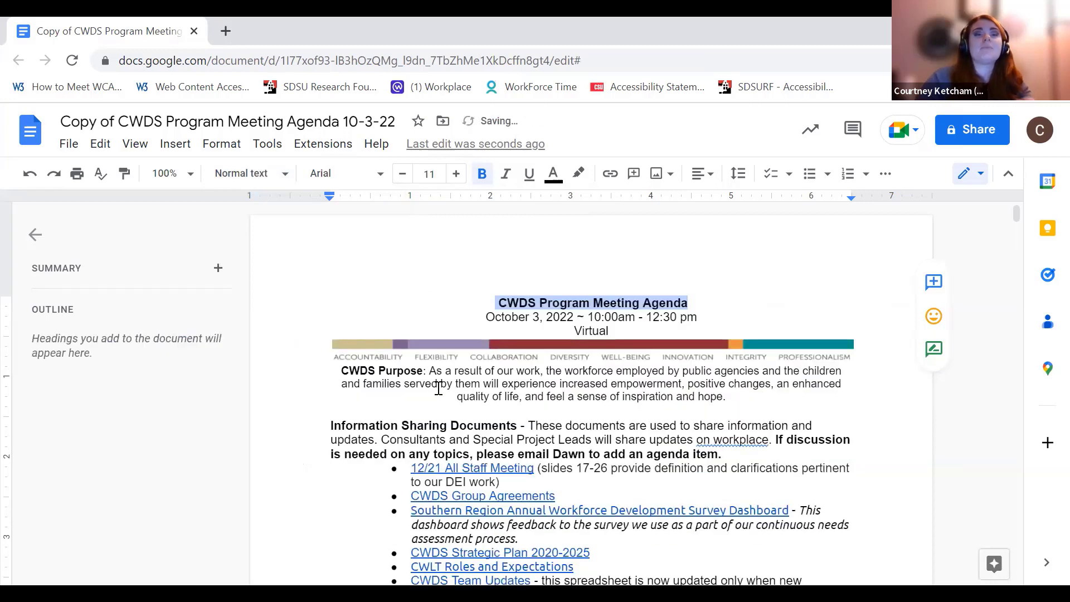
- Try the Heading 1 paragraph style on the selected agenda title again and undo it
click(230, 149)
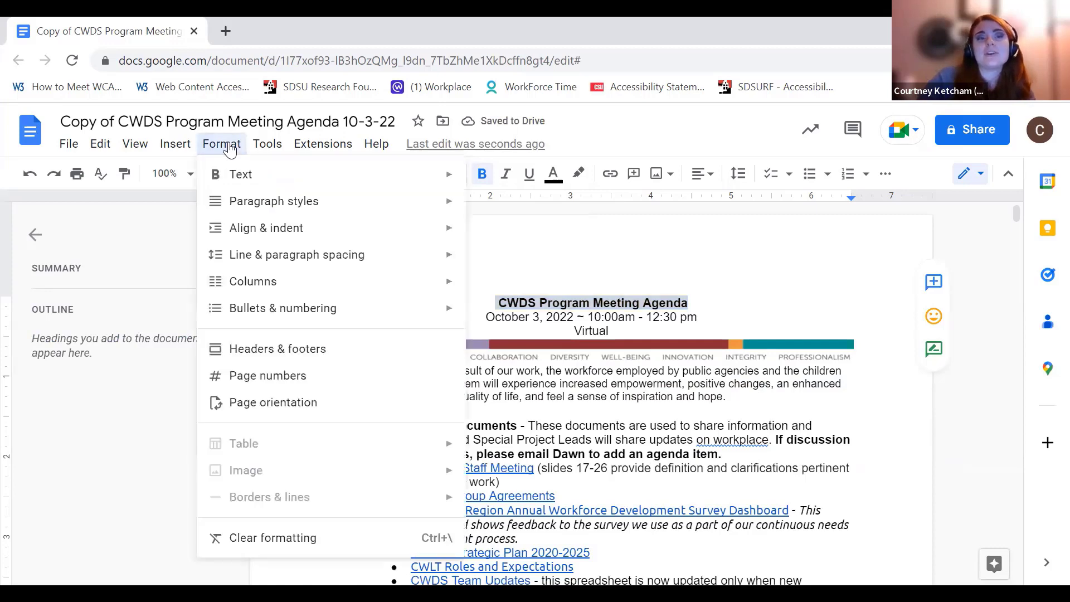
mouse_move(242, 207)
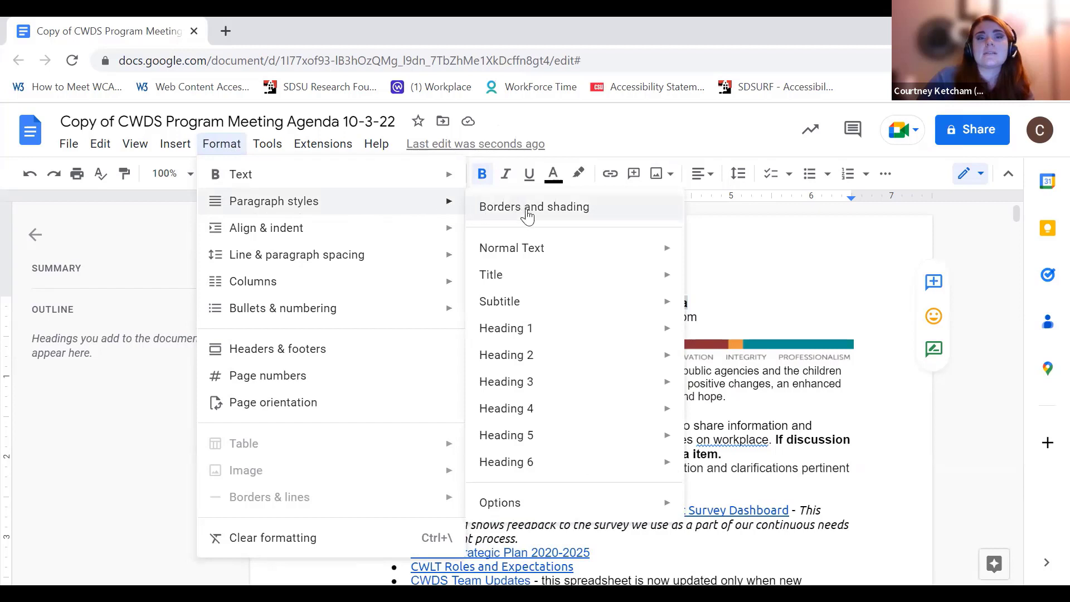
mouse_move(527, 331)
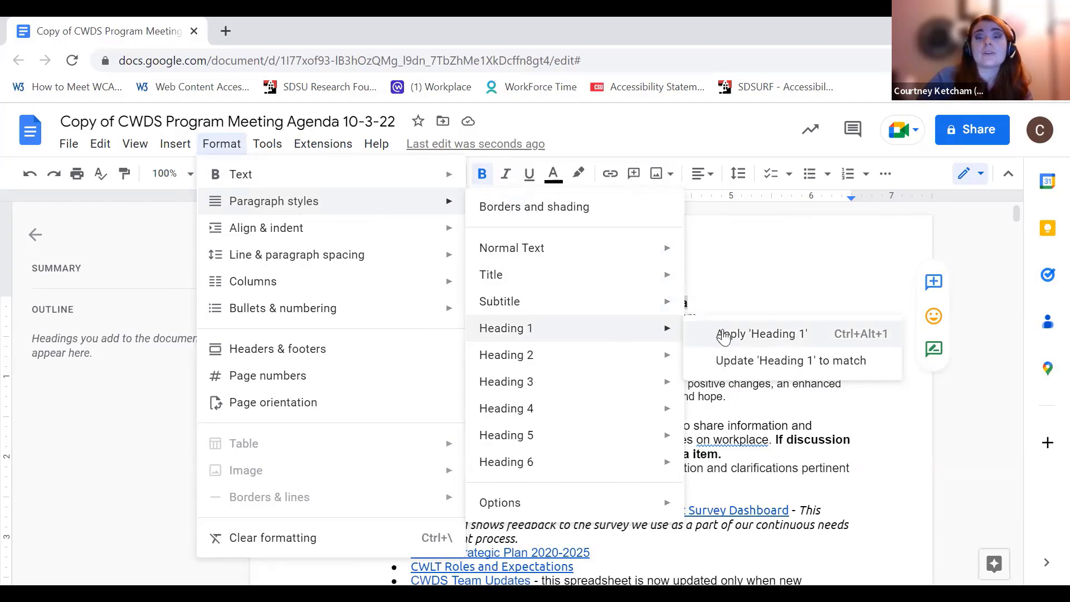
click(751, 334)
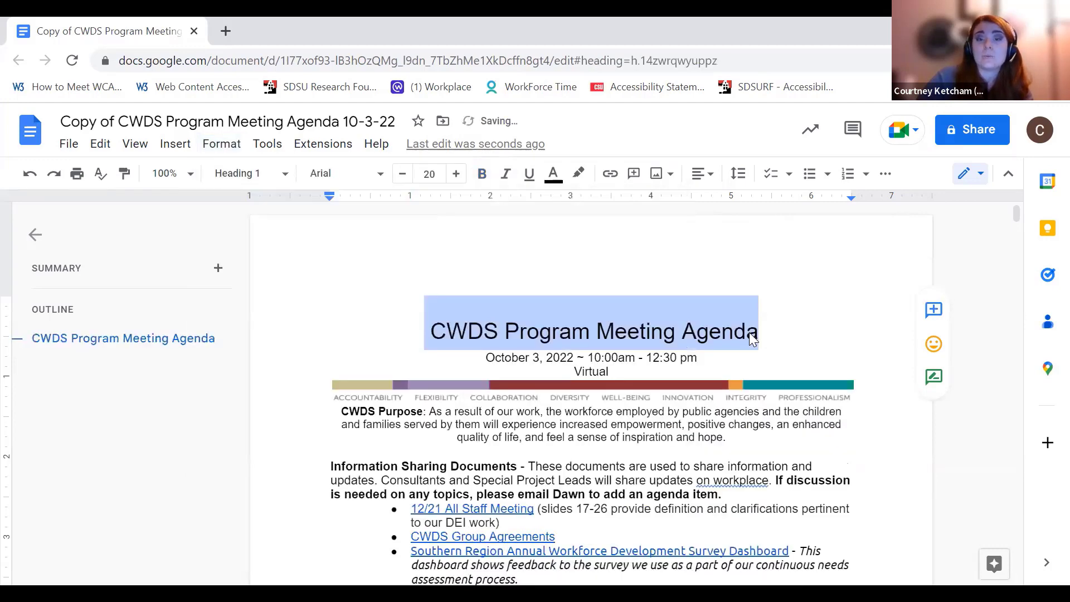
click(782, 327)
key(ctrl+z)
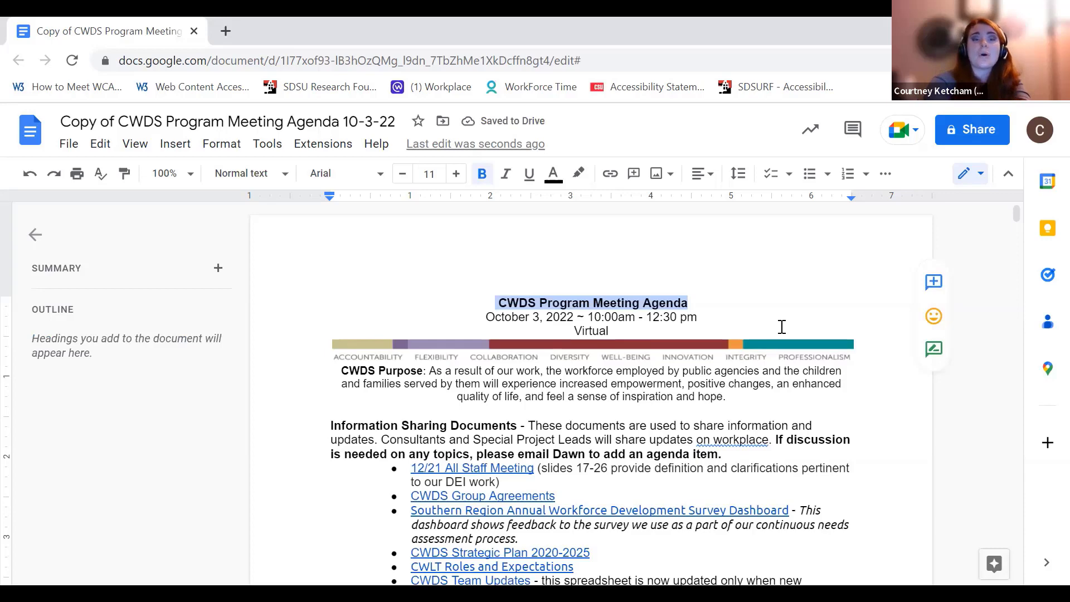
- Apply Heading 1 to the agenda title, Heading 2 to the date and time line, and Heading 3 to "Virtual"
key(ctrl+alt+1)
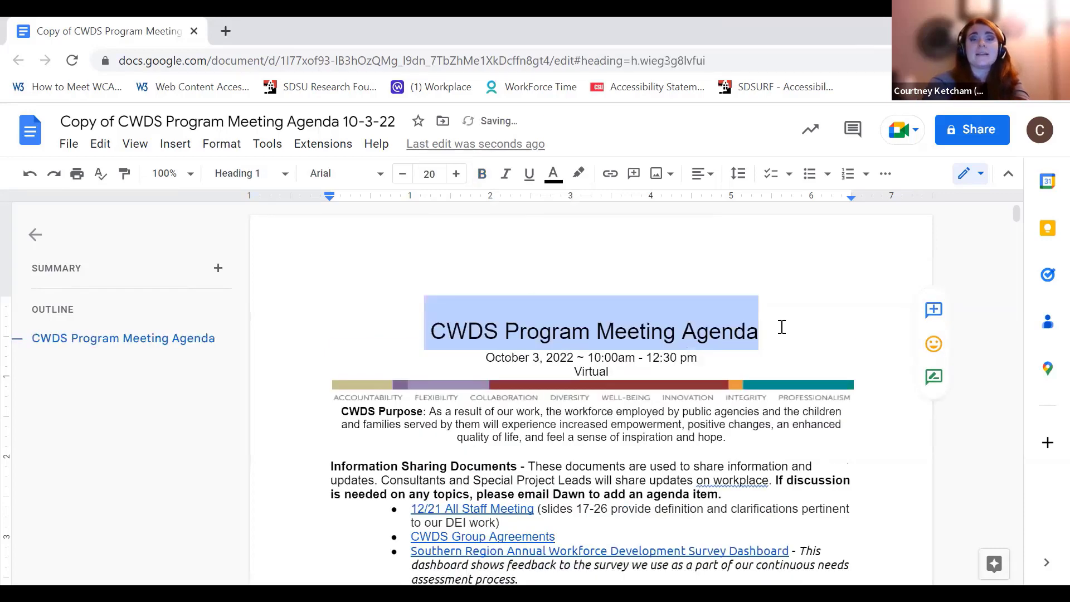
click(669, 359)
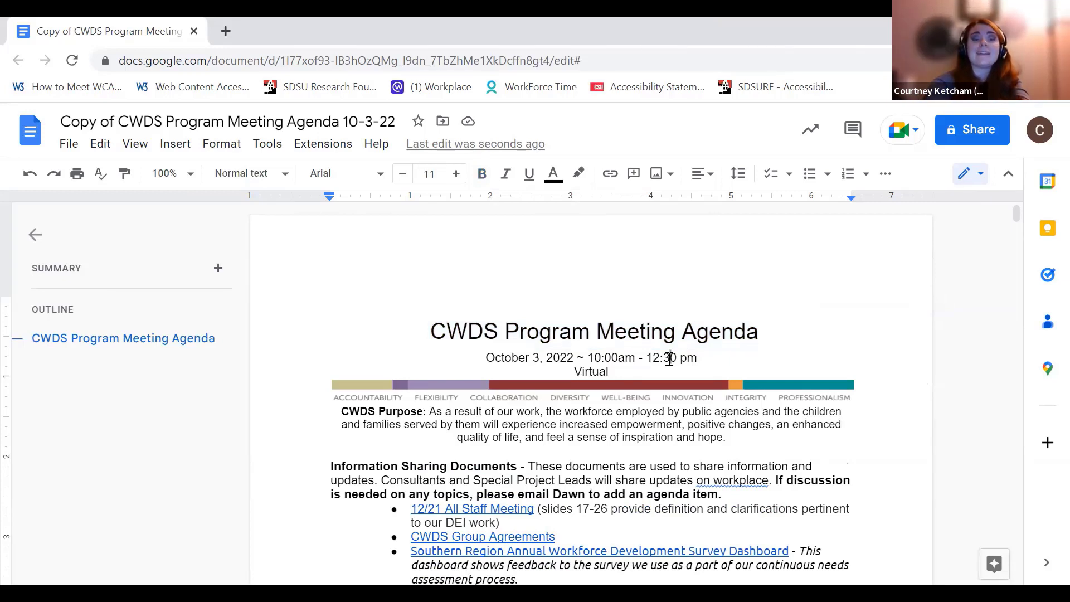
key(ctrl+alt+2)
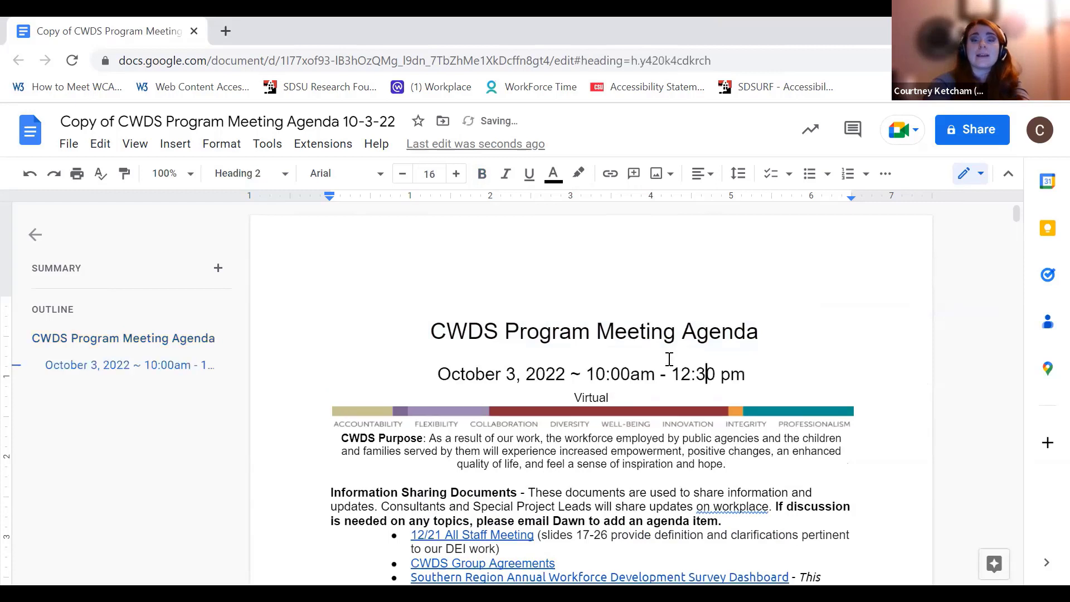
click(599, 398)
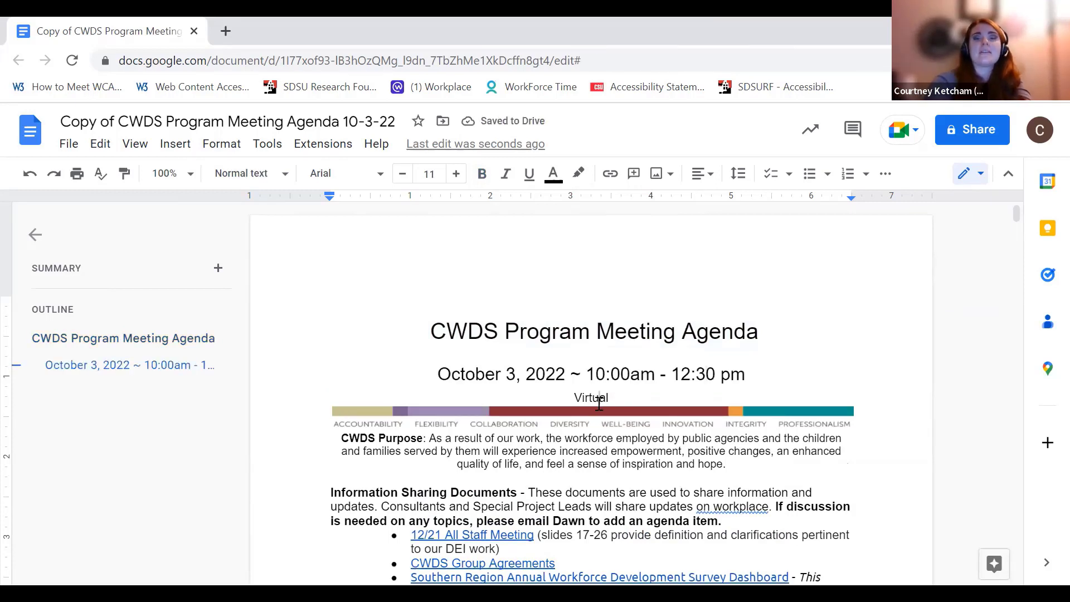
key(ctrl+alt+3)
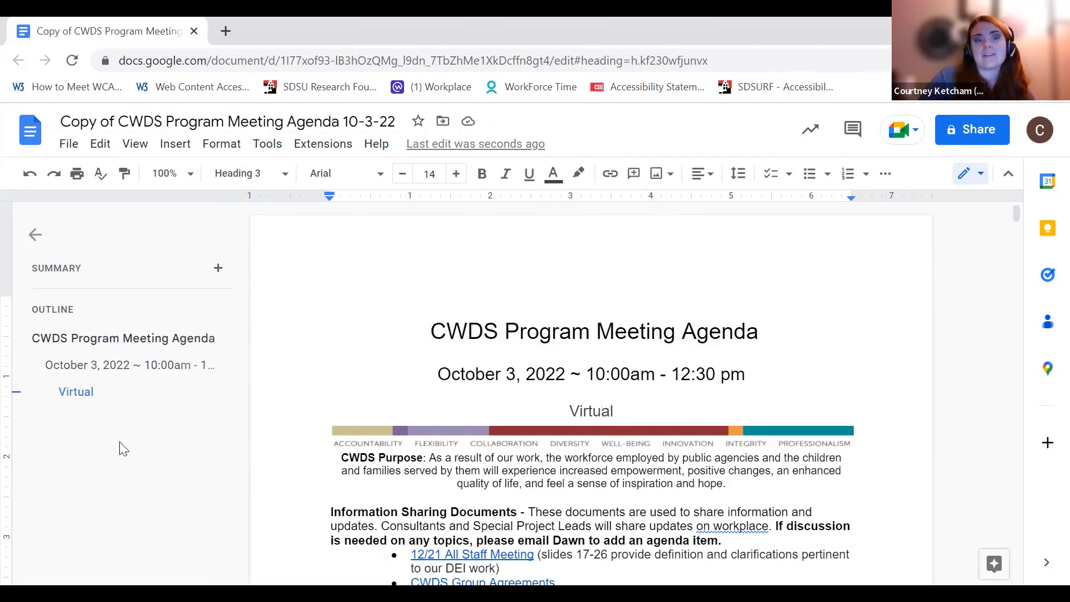
- Check the document outline by jumping to the date and time heading, the "Virtual" heading and the agenda title
click(82, 366)
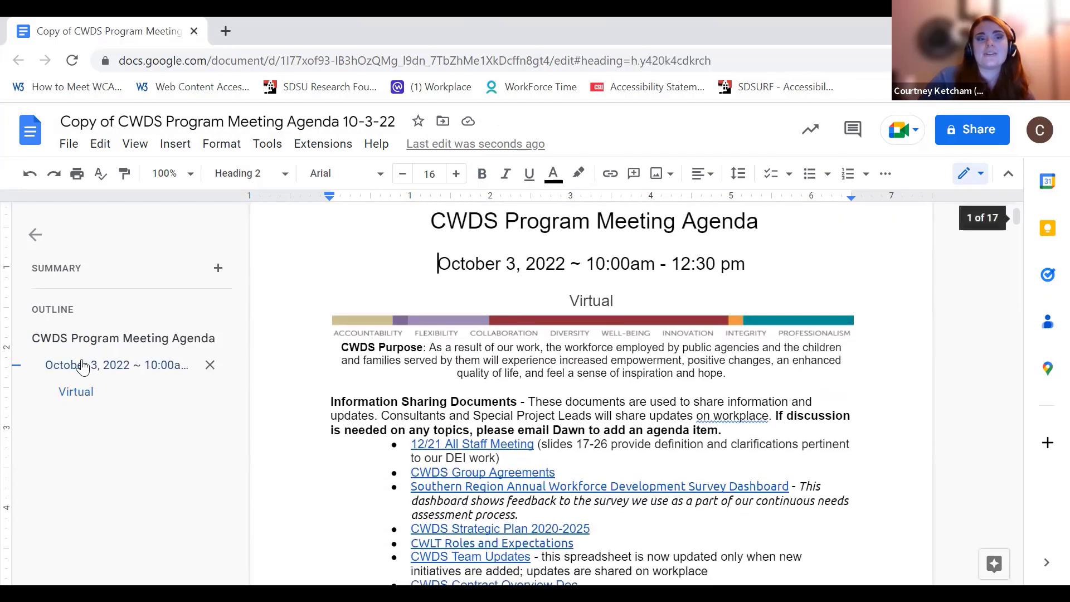
click(75, 393)
click(92, 339)
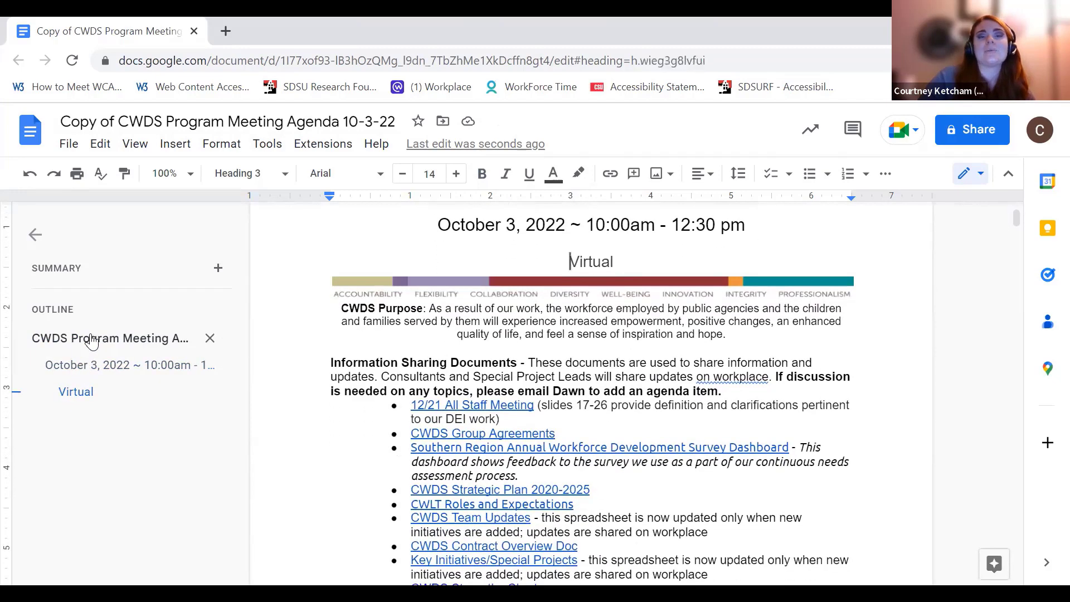